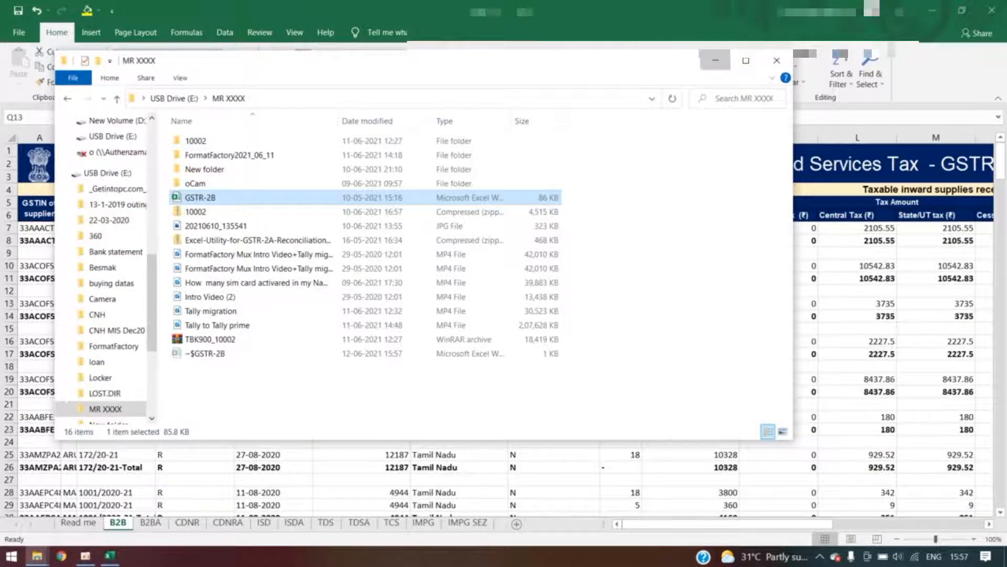
# Step: Switch to the GSTR-2B workbook in Excel and examine the B2B sheet's invoice rows, total rows and blank rows
pyautogui.hotkey('alt', 'Tab')
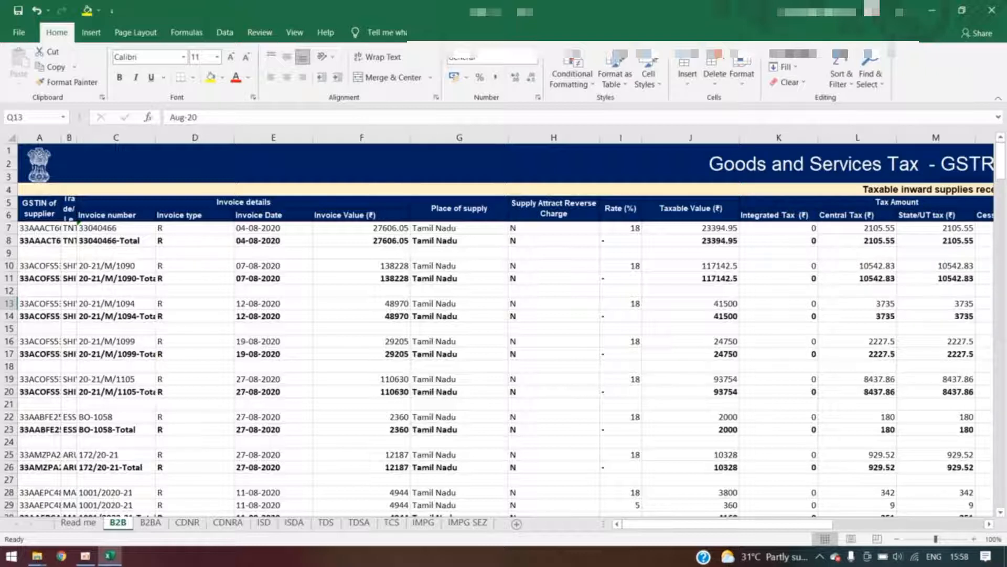
pyautogui.click(39, 240)
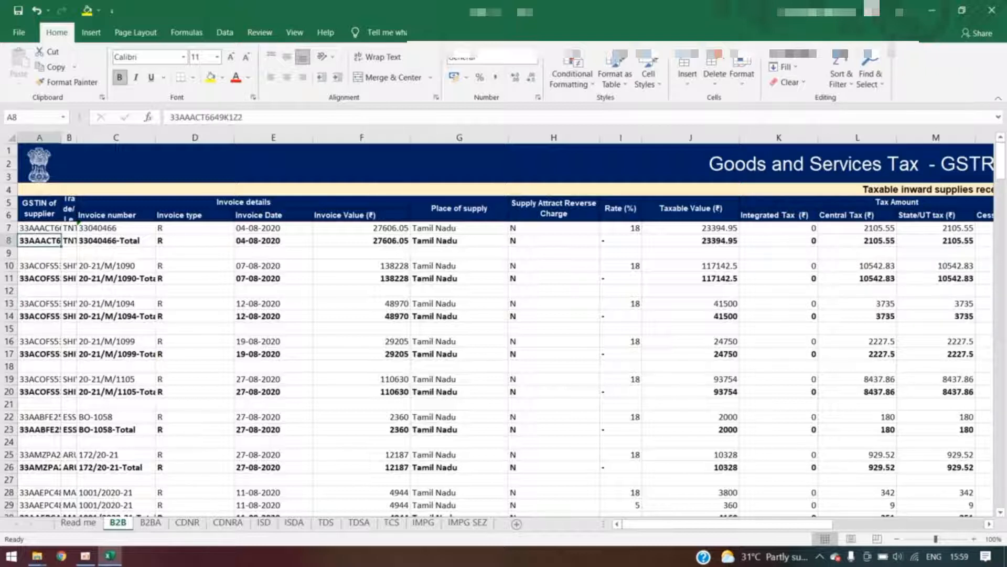
pyautogui.click(40, 253)
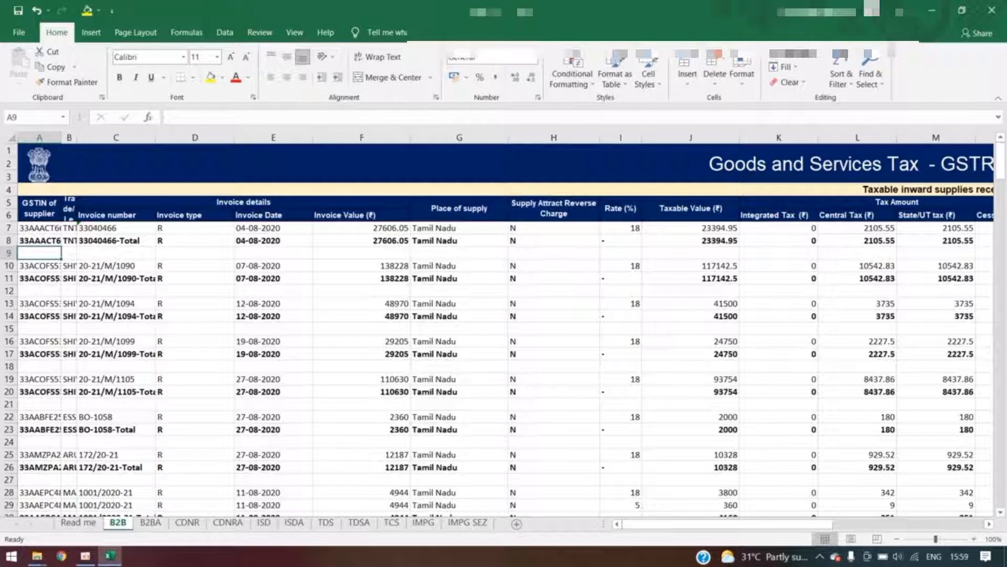
pyautogui.press('Down')
pyautogui.press('Down')
pyautogui.press('Down')
pyautogui.press('Down')
pyautogui.press('Down')
pyautogui.press('Down')
pyautogui.press('Down')
pyautogui.press('Down')
pyautogui.press('Down')
pyautogui.press('Down')
pyautogui.press('Down')
pyautogui.press('Down')
pyautogui.press('Down')
pyautogui.press('Down')
pyautogui.press('Down')
pyautogui.press('Down')
pyautogui.press('Down')
pyautogui.press('Down')
pyautogui.press('Down')
pyautogui.press('Down')
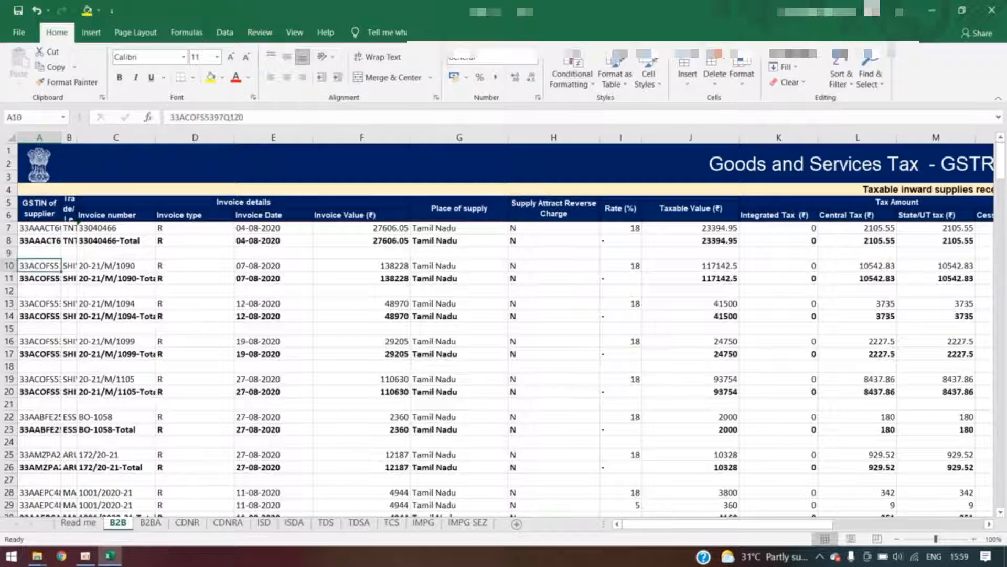
pyautogui.press('Down')
pyautogui.press('Down')
pyautogui.press('Down')
pyautogui.press('Down')
pyautogui.press('Down')
pyautogui.press('Down')
pyautogui.press('Down')
pyautogui.press('Down')
pyautogui.press('Down')
pyautogui.press('Down')
pyautogui.press('Down')
pyautogui.press('Down')
pyautogui.press('Down')
pyautogui.press('Down')
pyautogui.press('Down')
pyautogui.press('Down')
pyautogui.press('Down')
pyautogui.press('Down')
pyautogui.press('Down')
pyautogui.press('Down')
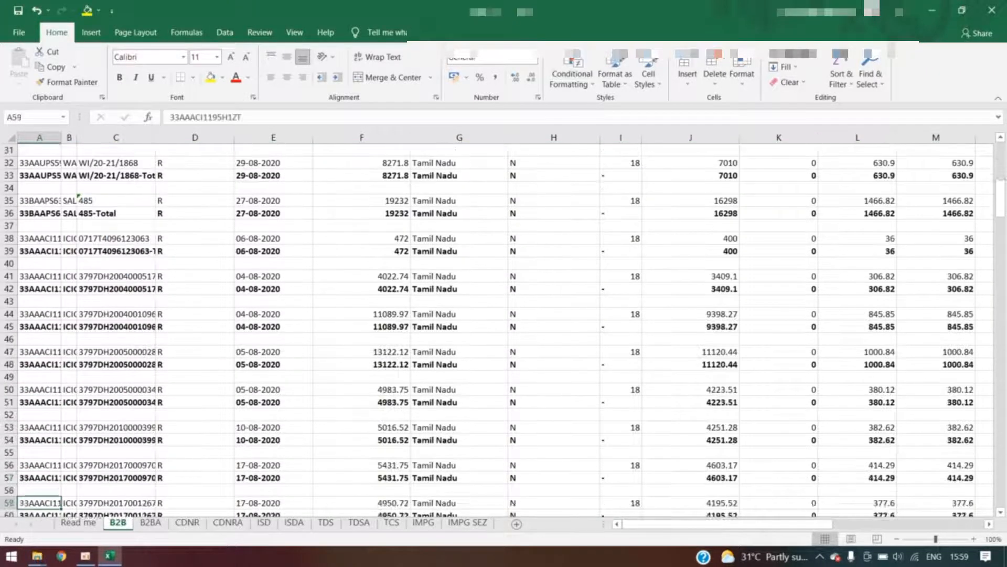
pyautogui.press('Down')
pyautogui.press('Down')
pyautogui.press('Down')
pyautogui.press('Down')
pyautogui.press('Down')
pyautogui.press('Down')
pyautogui.press('Down')
pyautogui.press('Down')
pyautogui.press('Down')
pyautogui.press('Down')
pyautogui.press('Down')
pyautogui.press('Down')
pyautogui.press('Down')
pyautogui.press('Down')
pyautogui.press('Down')
pyautogui.press('Down')
pyautogui.press('Down')
pyautogui.press('Down')
pyautogui.press('Down')
pyautogui.press('Down')
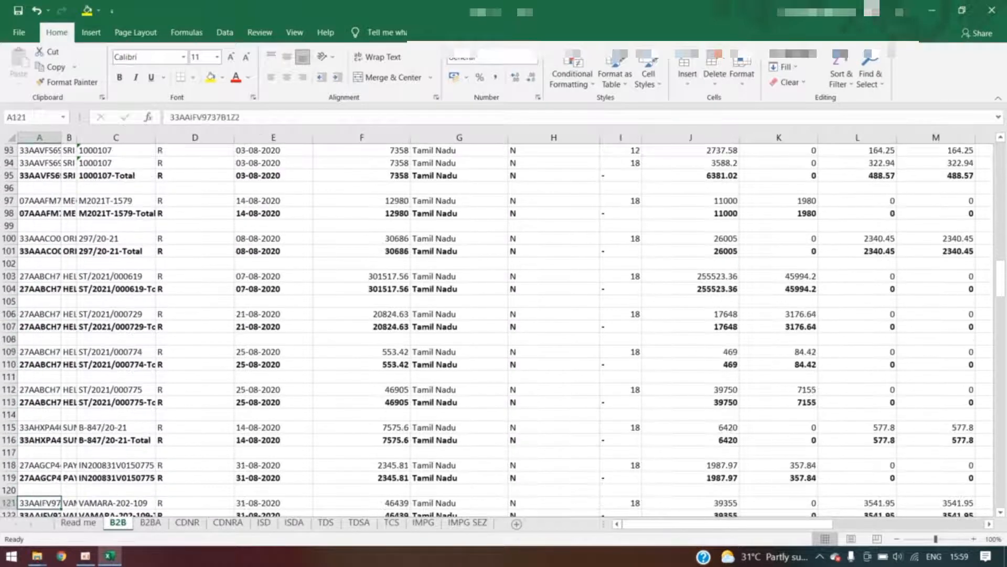
pyautogui.press('Up')
pyautogui.press('Up')
pyautogui.press('Up')
pyautogui.press('Up')
pyautogui.press('Up')
pyautogui.press('Up')
pyautogui.press('Up')
pyautogui.press('Up')
pyautogui.press('Up')
pyautogui.press('Up')
pyautogui.press('Up')
pyautogui.press('Up')
pyautogui.press('Up')
pyautogui.press('Up')
pyautogui.press('Up')
pyautogui.press('Up')
pyautogui.press('Up')
pyautogui.press('Up')
pyautogui.press('Up')
pyautogui.press('Up')
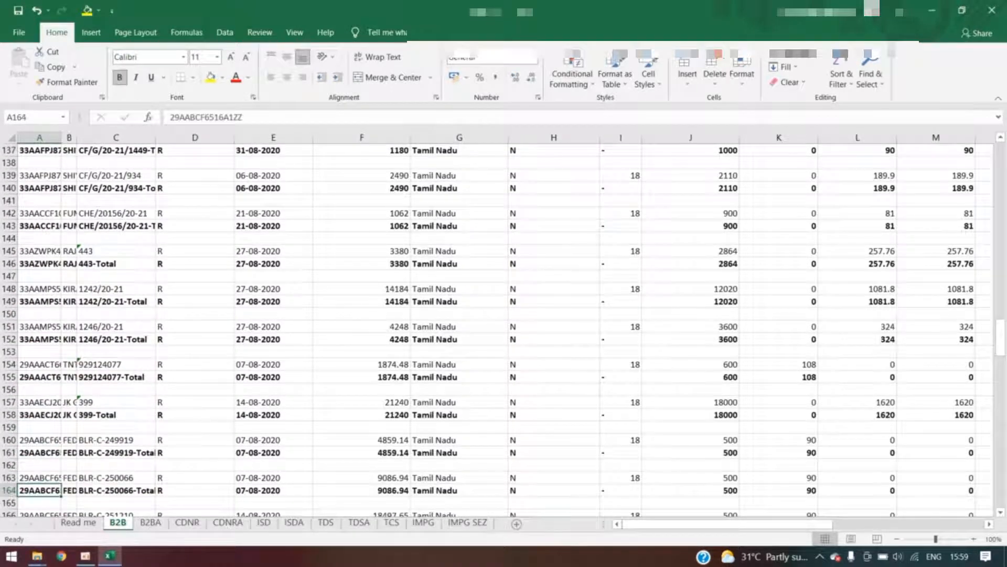
pyautogui.press('Up')
pyautogui.press('Up')
pyautogui.press('Up')
pyautogui.press('Up')
pyautogui.press('Up')
pyautogui.press('Up')
pyautogui.press('Up')
pyautogui.press('Up')
pyautogui.press('Up')
pyautogui.press('Up')
pyautogui.press('Up')
pyautogui.press('Up')
pyautogui.press('Up')
pyautogui.press('Up')
pyautogui.press('Up')
pyautogui.press('Up')
pyautogui.press('Up')
pyautogui.press('Up')
pyautogui.press('Up')
pyautogui.press('Up')
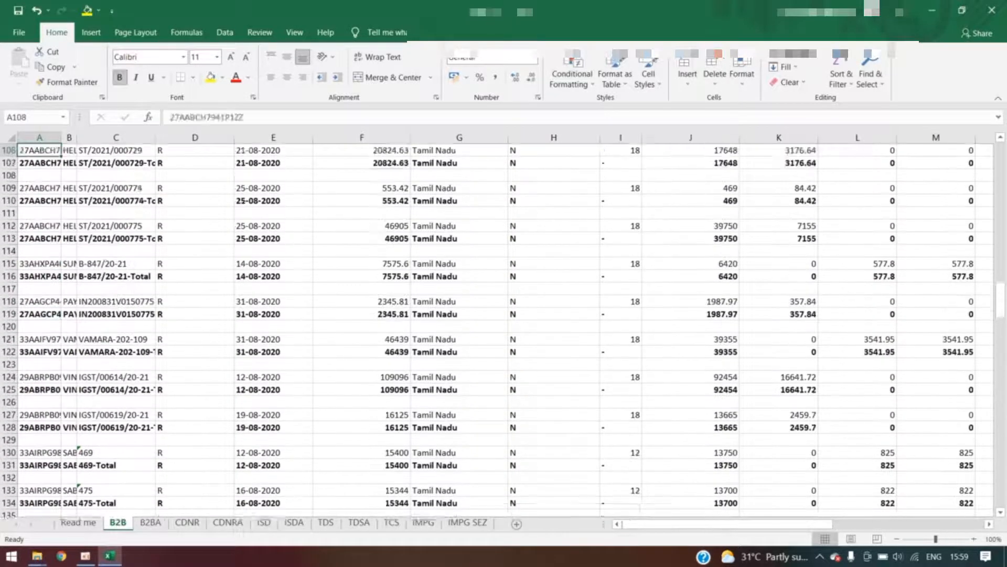
pyautogui.press('Up')
pyautogui.press('Up')
pyautogui.press('Up')
pyautogui.press('Up')
pyautogui.press('Up')
pyautogui.press('Up')
pyautogui.press('Up')
pyautogui.press('Up')
pyautogui.press('Up')
pyautogui.press('Up')
pyautogui.press('Up')
pyautogui.press('Up')
pyautogui.press('Up')
pyautogui.press('Up')
pyautogui.press('Up')
pyautogui.press('Up')
pyautogui.press('Up')
pyautogui.press('Up')
pyautogui.press('Up')
pyautogui.press('Up')
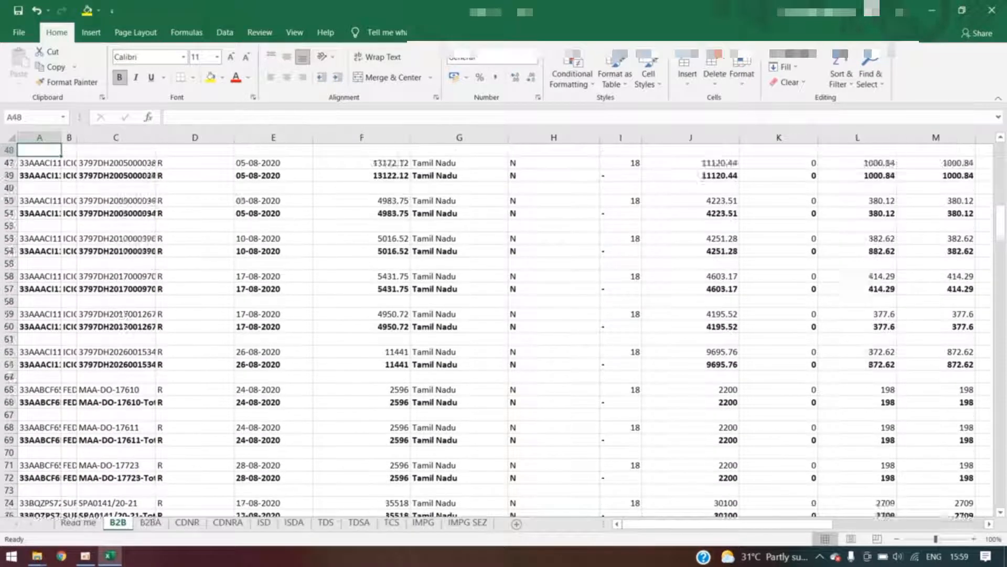
pyautogui.press('Down')
pyautogui.press('Down')
pyautogui.press('Down')
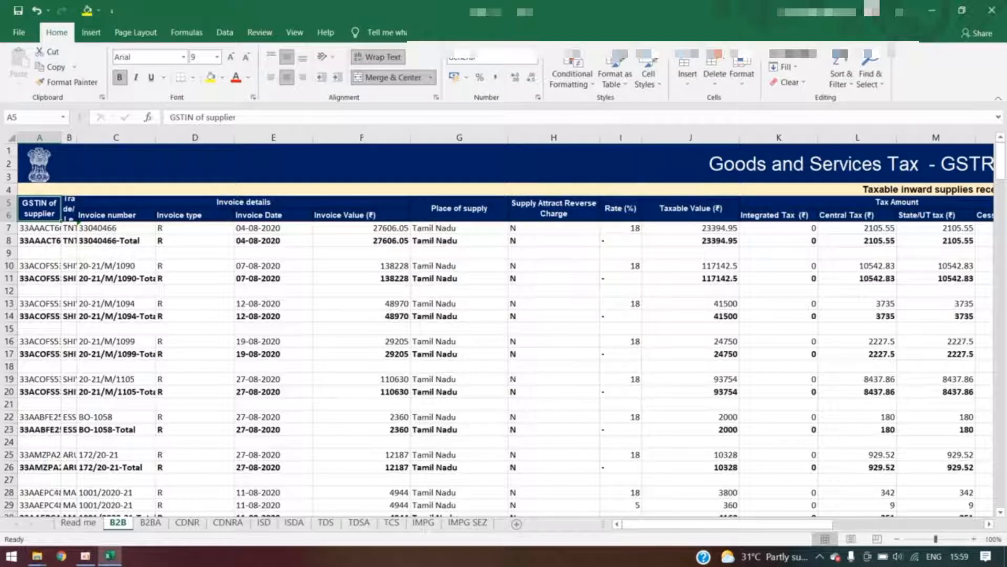
# Step: Unmerge all cells on the B2B sheet and add filters to header row 6
pyautogui.hotkey('ctrl', 'a')
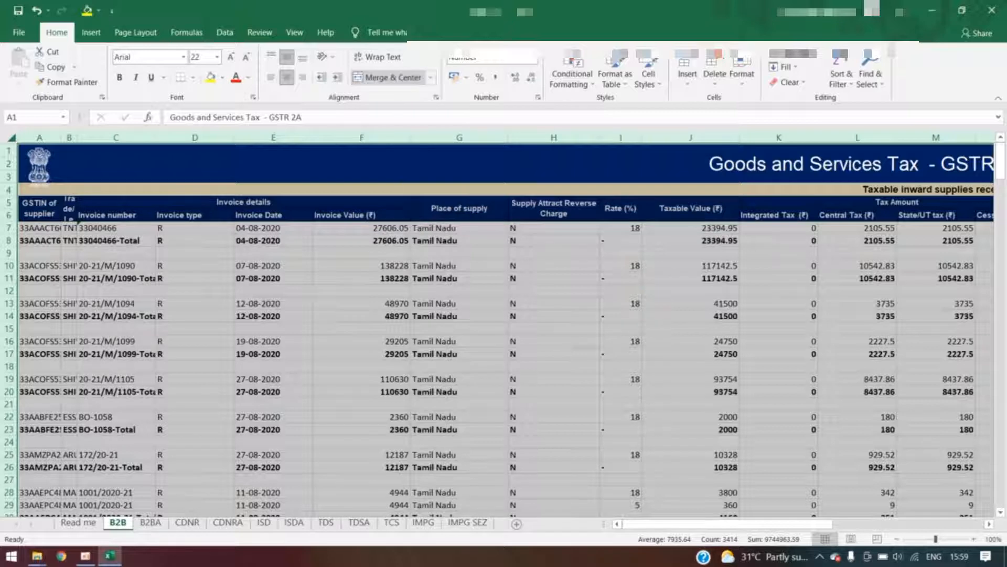
pyautogui.click(388, 77)
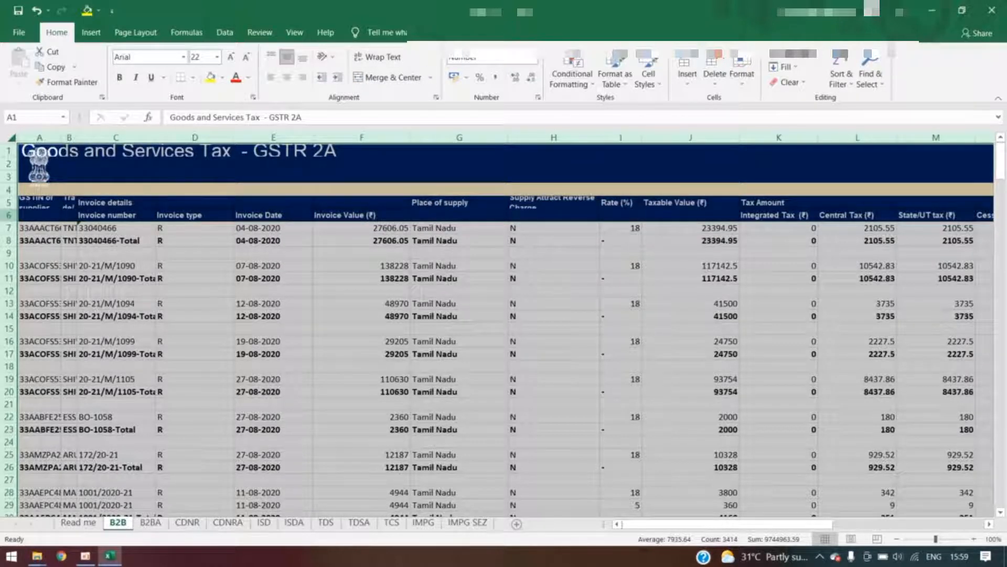
pyautogui.click(9, 215)
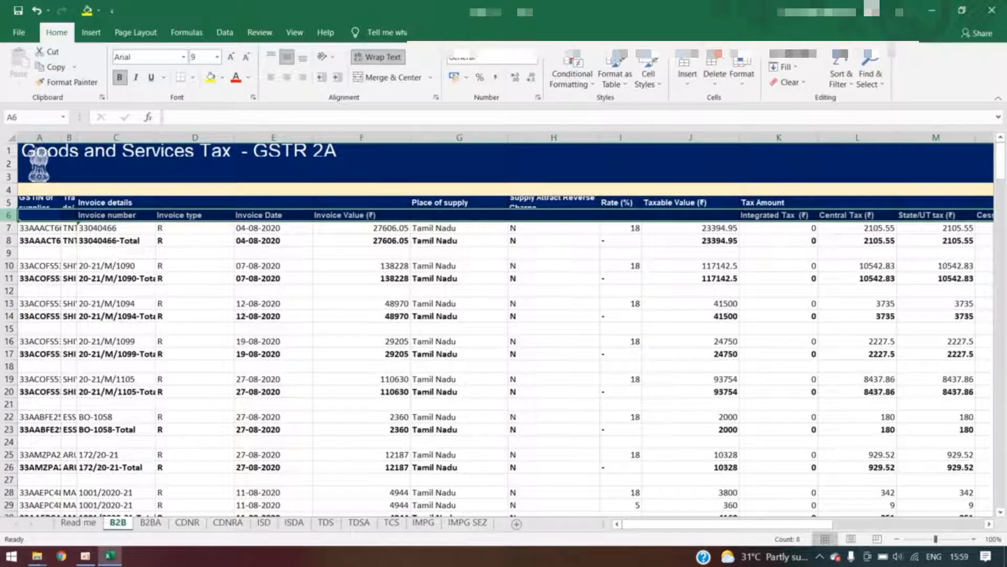
pyautogui.hotkey('ctrl', 'shift', 'l')
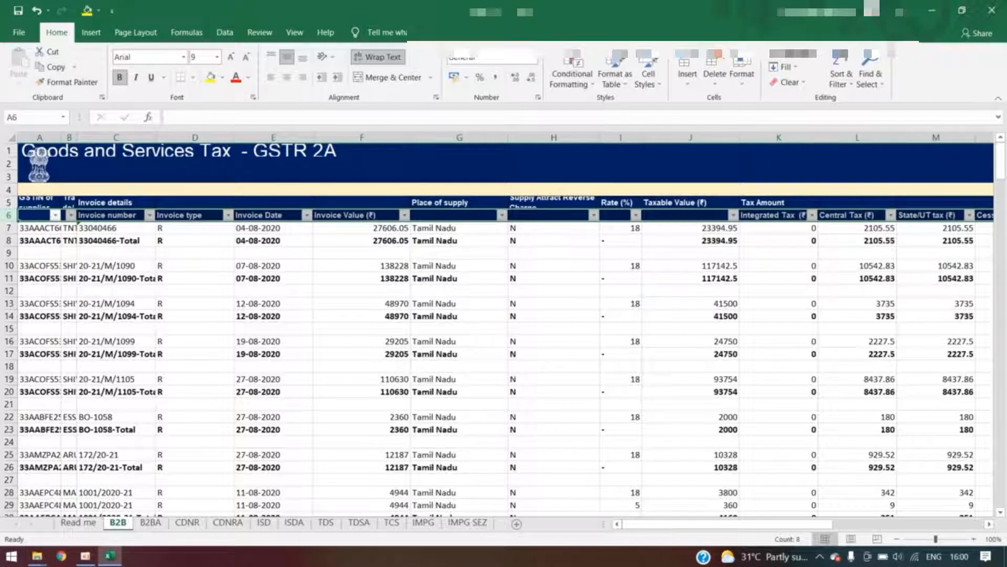
# Step: Try filtering the Invoice number column to entries that do not contain "total", and undo the filter
pyautogui.click(150, 215)
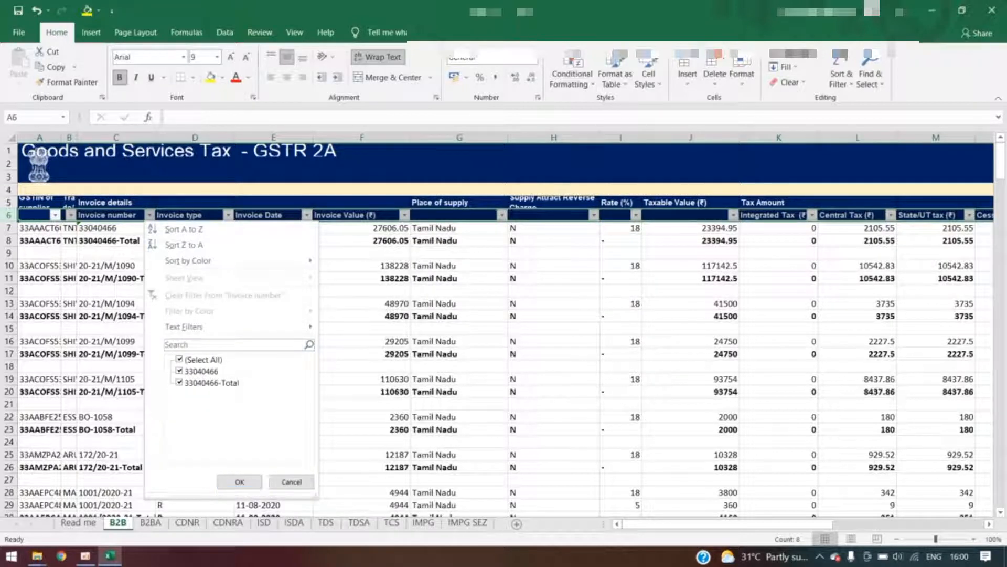
pyautogui.moveTo(236, 327)
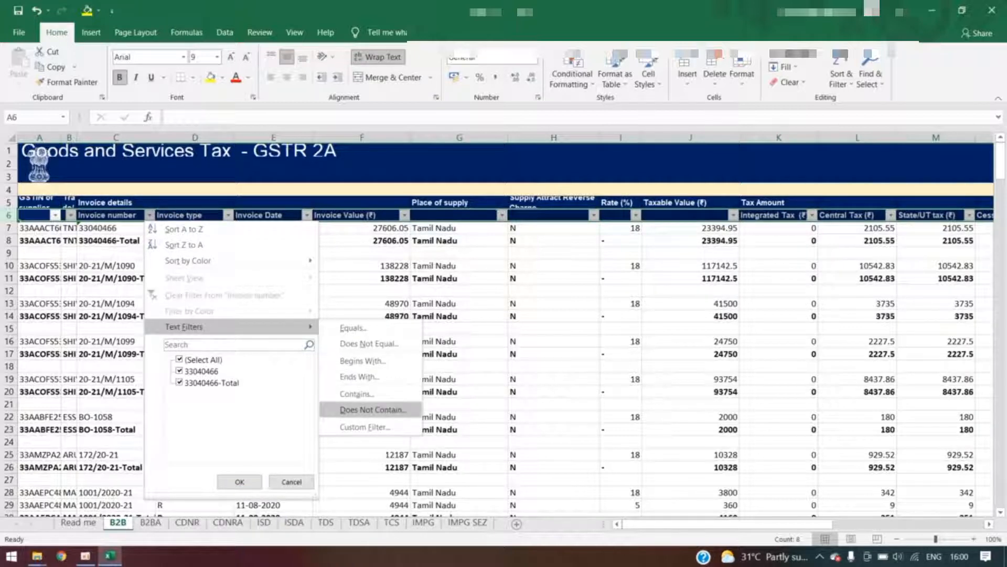
pyautogui.click(373, 409)
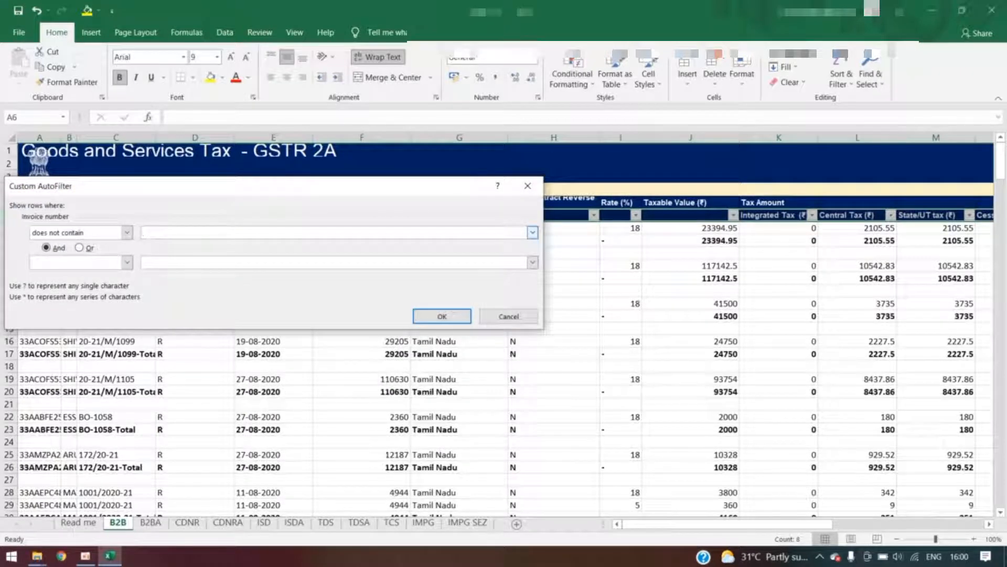
pyautogui.write('total')
pyautogui.press('Return')
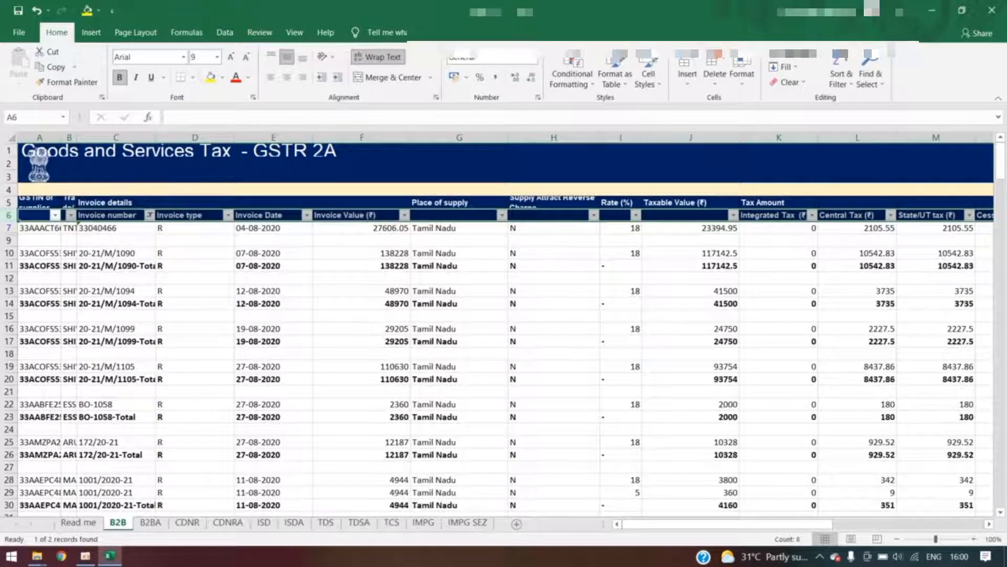
pyautogui.hotkey('ctrl', 'z')
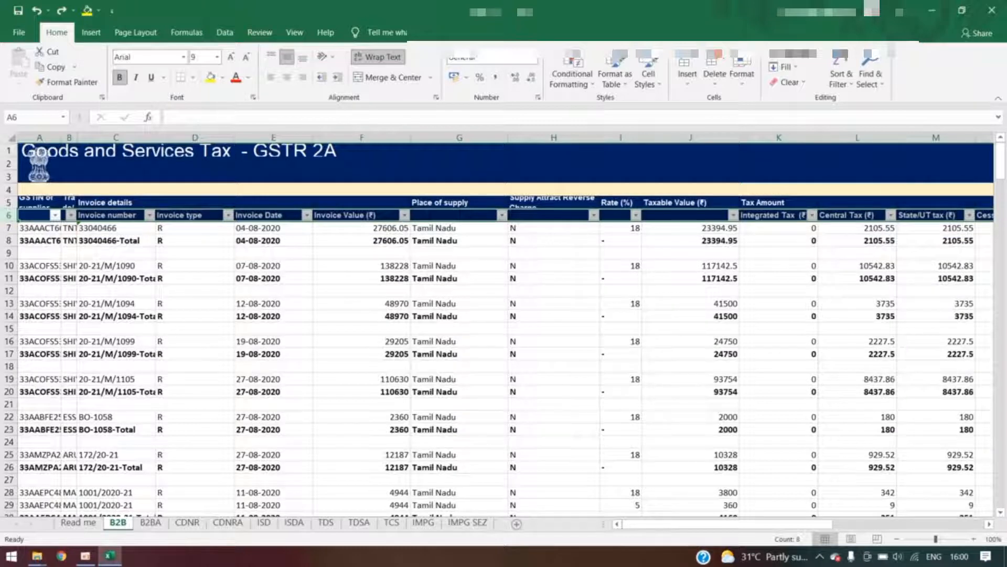
# Step: Remove duplicate rows from the whole B2B sheet, comparing all columns and without treating the first row as headers
pyautogui.hotkey('ctrl', 'a')
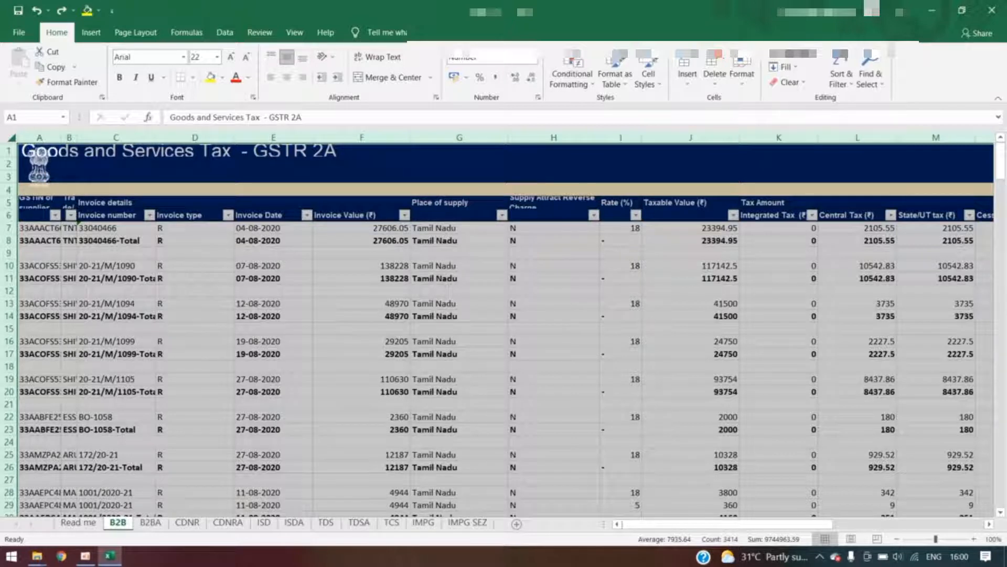
pyautogui.press('alt')
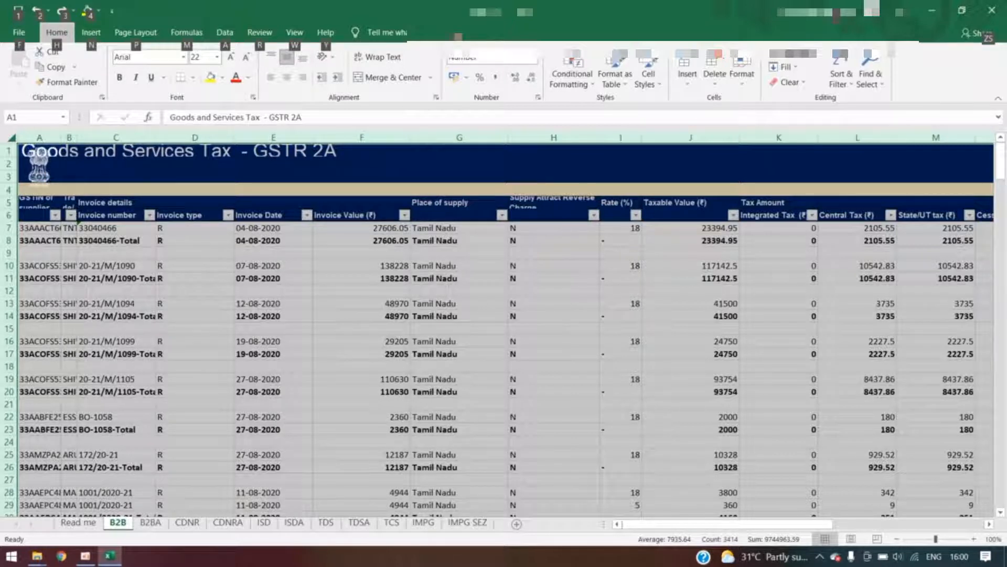
pyautogui.press('a')
pyautogui.press('m')
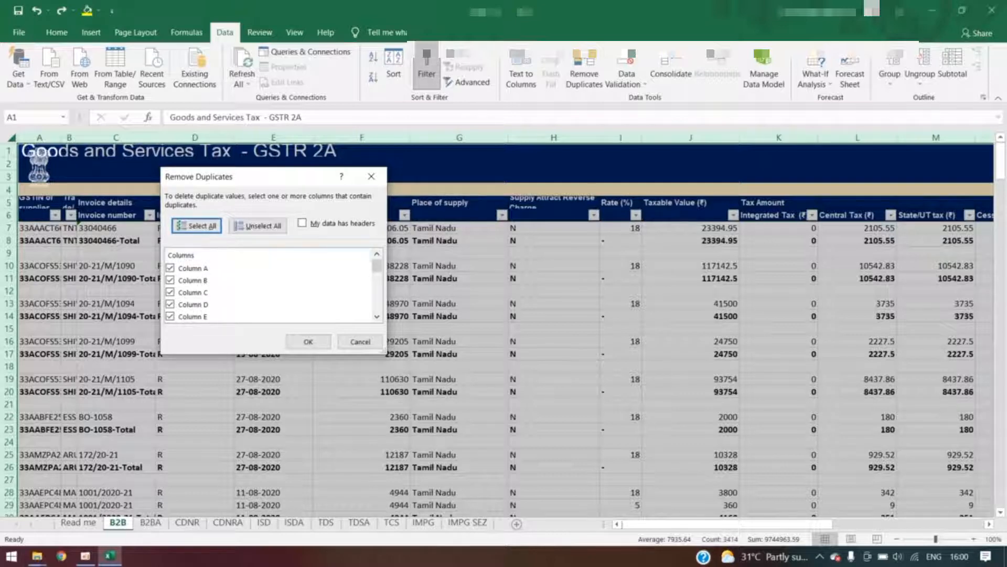
pyautogui.press('Return')
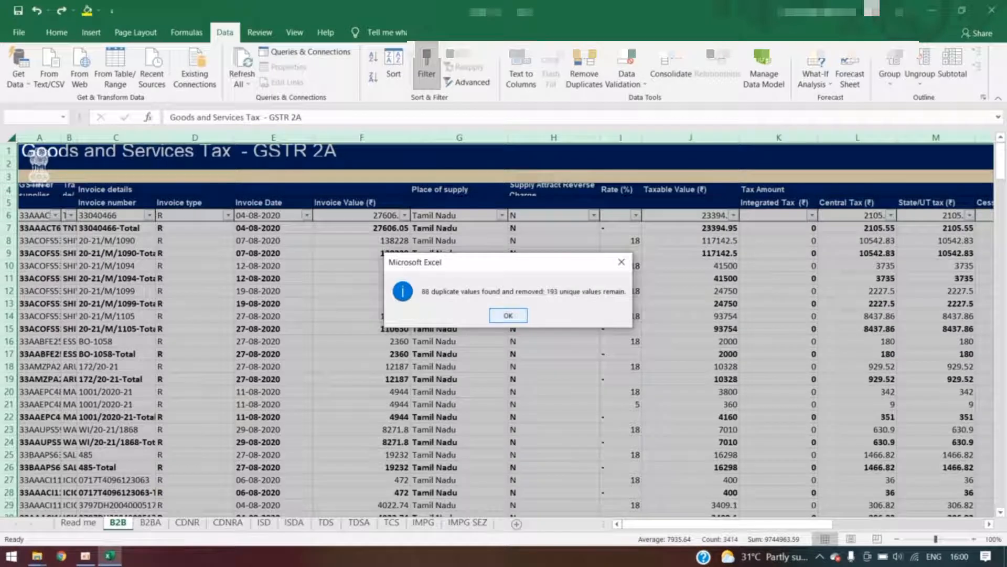
pyautogui.press('Return')
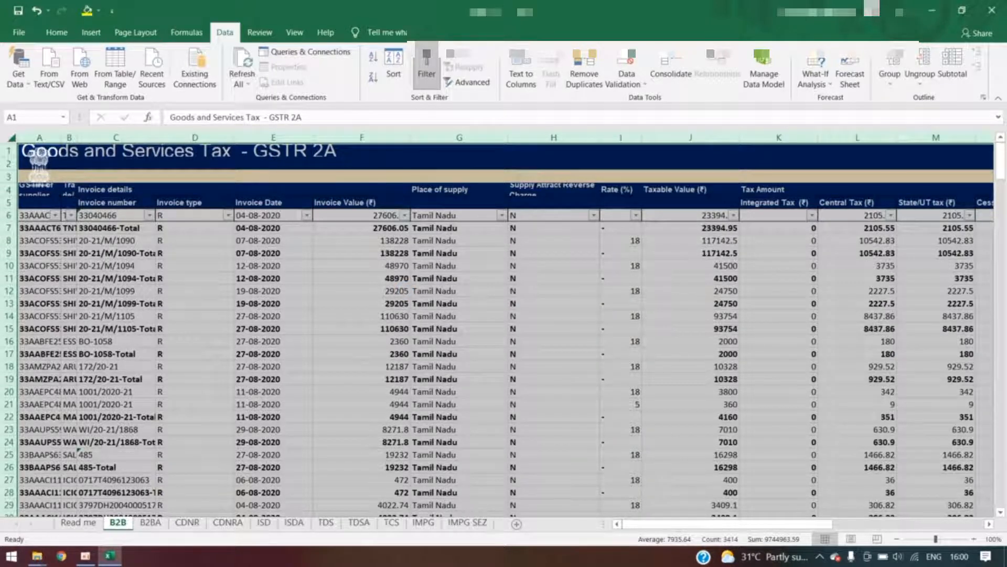
# Step: Filter the invoice number column to show only entries that do not contain "total"
pyautogui.click(149, 215)
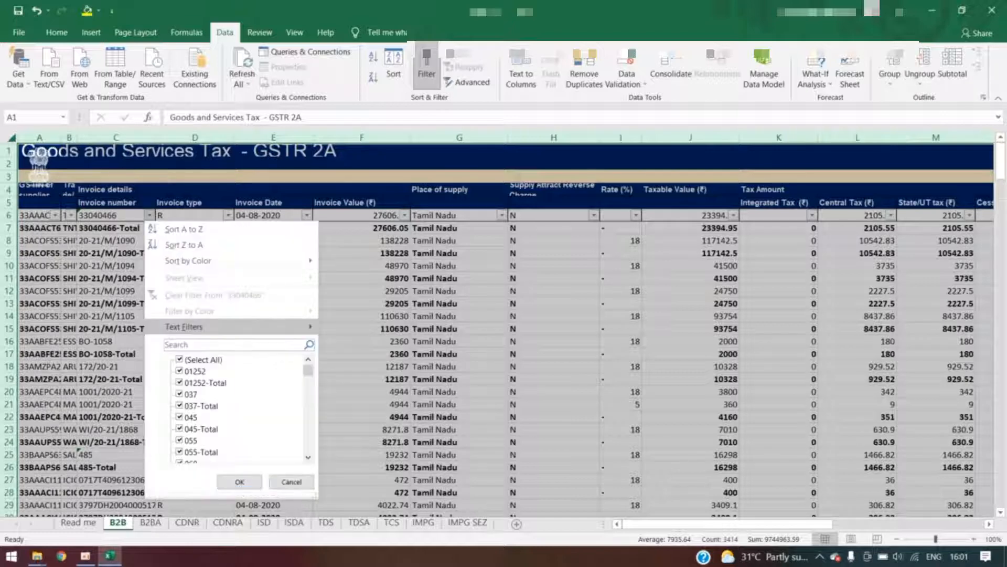
pyautogui.moveTo(184, 326)
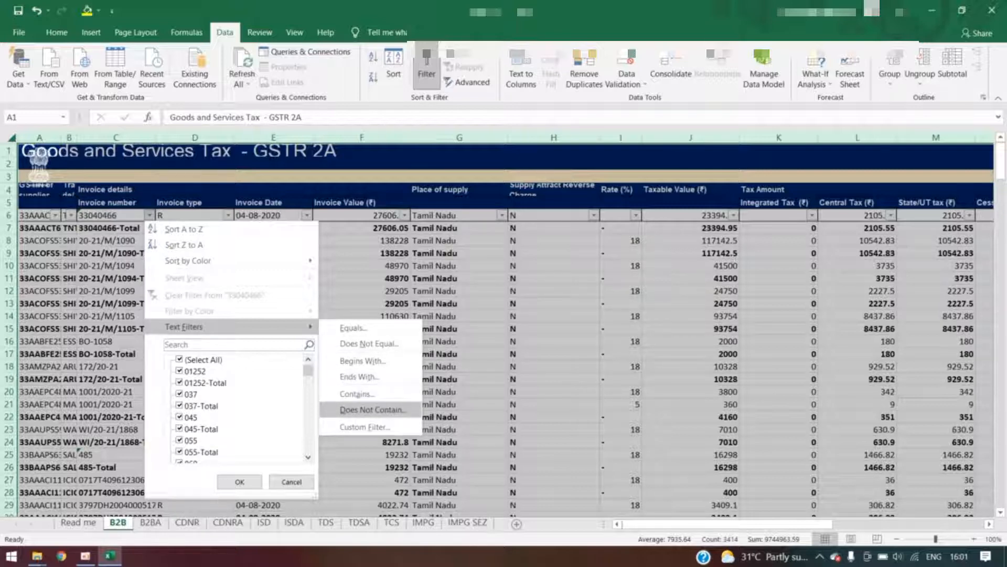
pyautogui.click(373, 410)
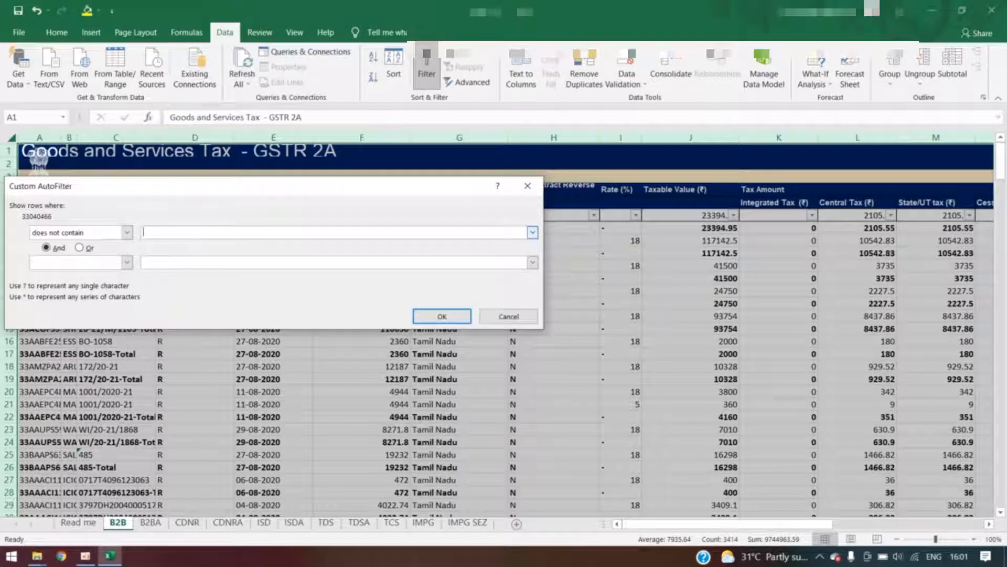
pyautogui.write('total')
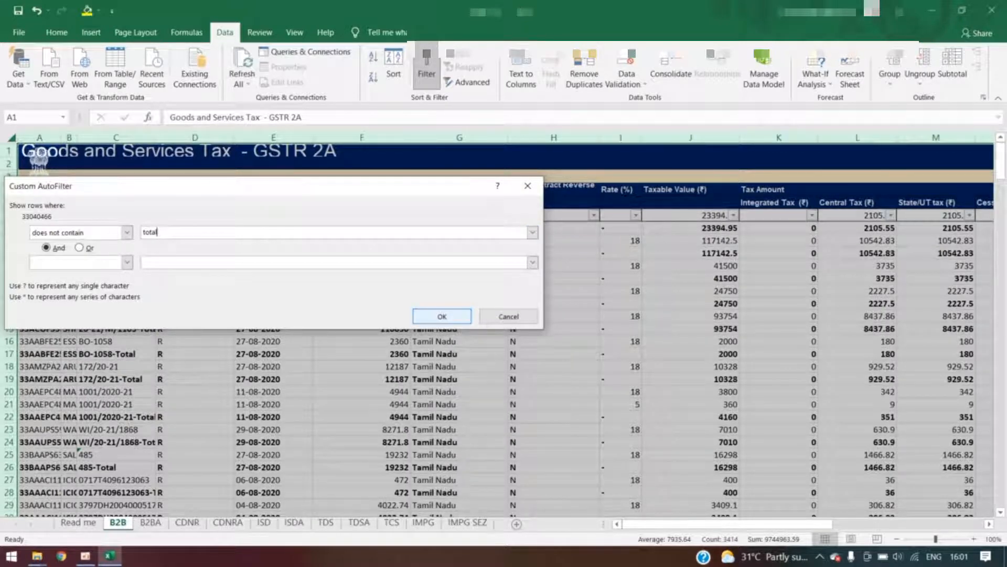
pyautogui.click(442, 316)
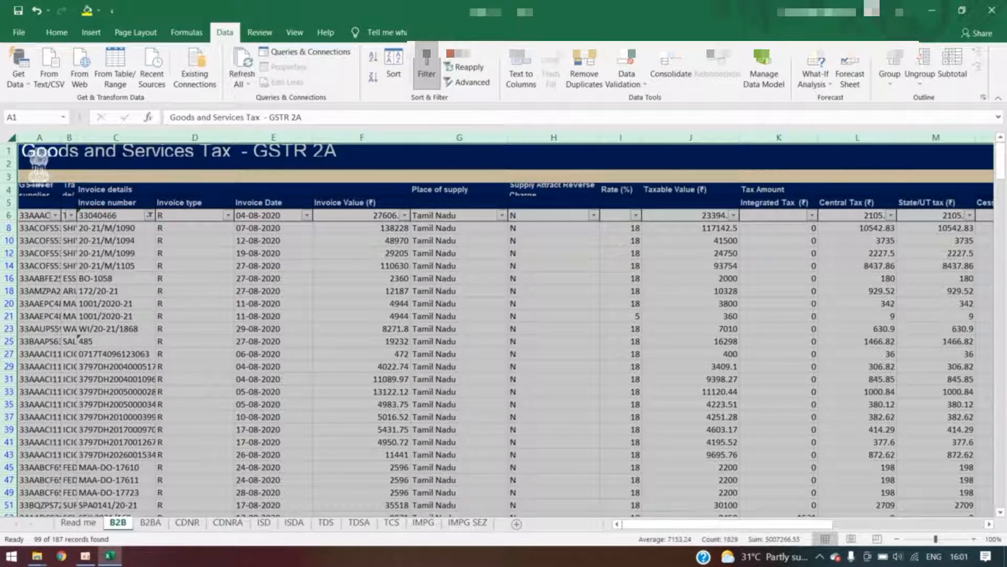
# Step: Examine the filtered invoice rows near the header, going across from the supplier GSTIN to the place of supply
pyautogui.press('Down')
pyautogui.press('Down')
pyautogui.press('Down')
pyautogui.press('Down')
pyautogui.press('Down')
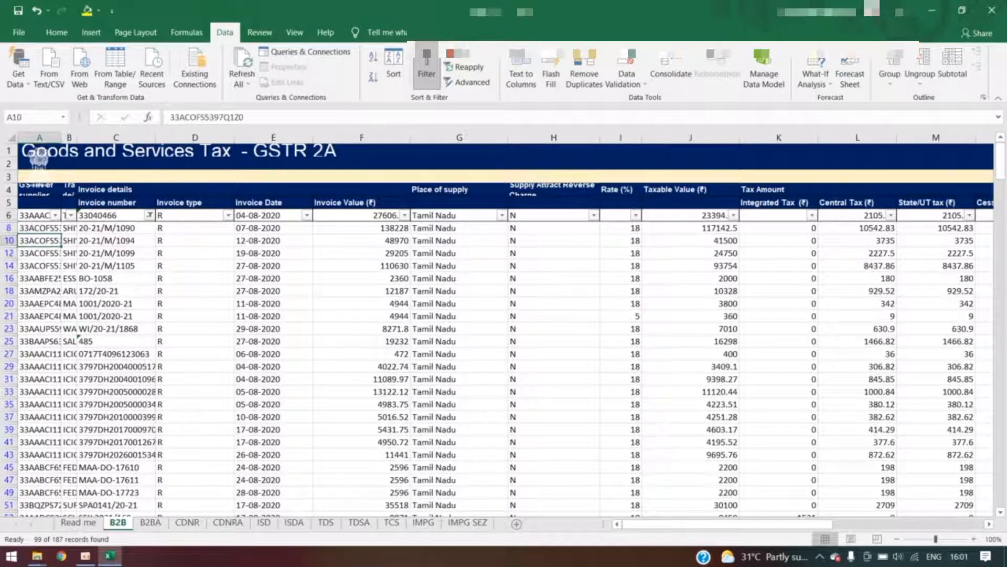
pyautogui.press('Up')
pyautogui.press('Up')
pyautogui.press('Right')
pyautogui.press('Right')
pyautogui.press('Right')
pyautogui.press('Right')
pyautogui.press('Right')
pyautogui.press('Right')
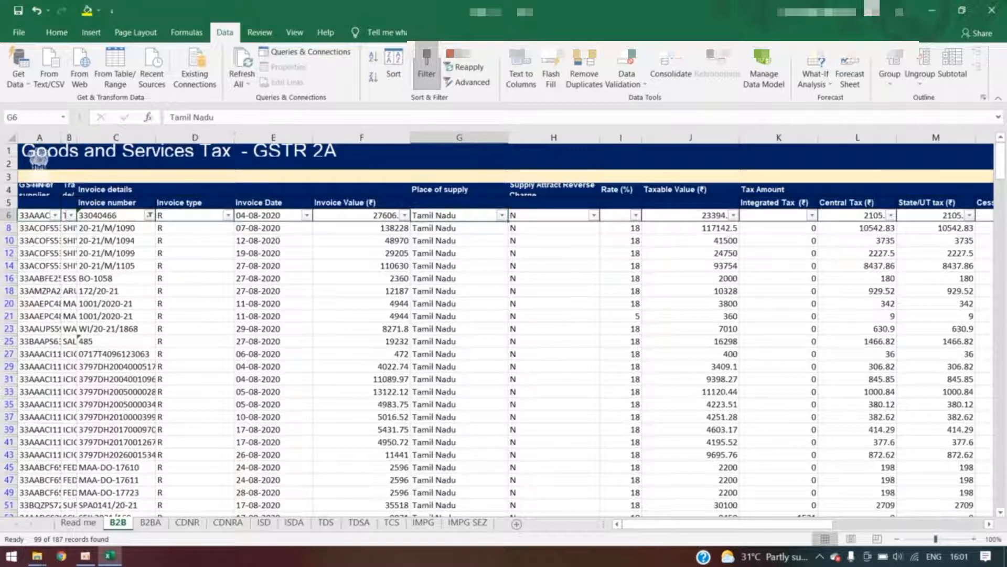
# Step: Examine the first filtered invoice row across the rate, taxable value and tax amount columns, then back to the supplier GSTIN
pyautogui.press('Right')
pyautogui.press('Right')
pyautogui.press('Right')
pyautogui.press('Right')
pyautogui.press('Right')
pyautogui.press('Left')
pyautogui.press('Left')
pyautogui.press('Left')
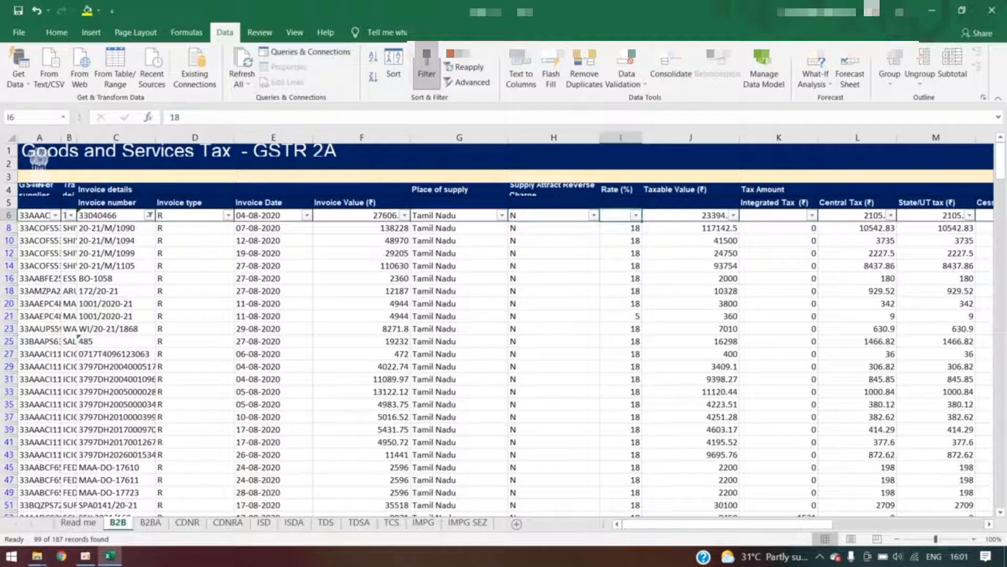
pyautogui.press('Left')
pyautogui.press('Left')
pyautogui.press('Left')
pyautogui.press('Left')
pyautogui.press('Left')
pyautogui.press('Left')
pyautogui.press('Left')
pyautogui.press('Left')
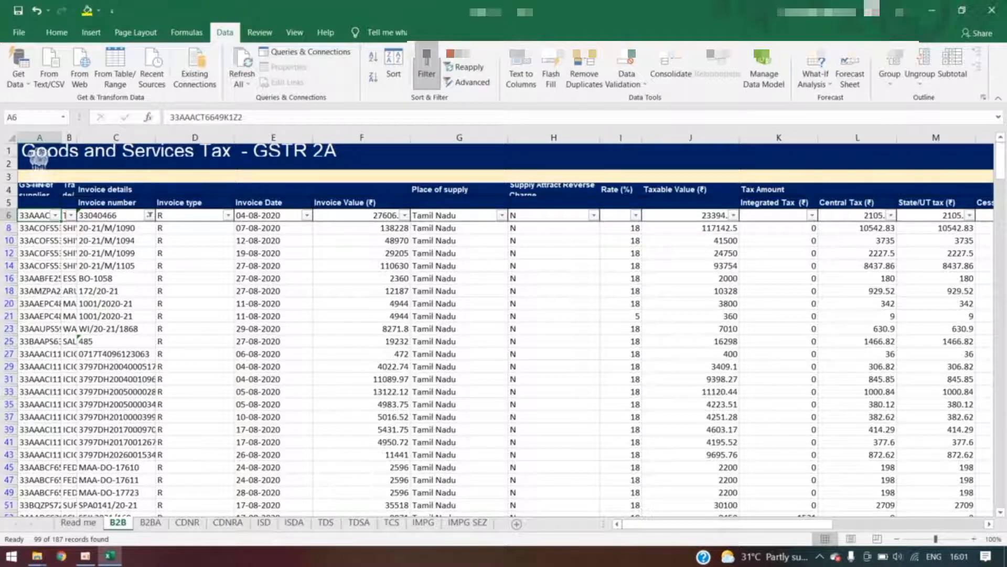
# Step: Clear the invoice number filter and reapply it to show only entries that do not contain "total"
pyautogui.click(149, 215)
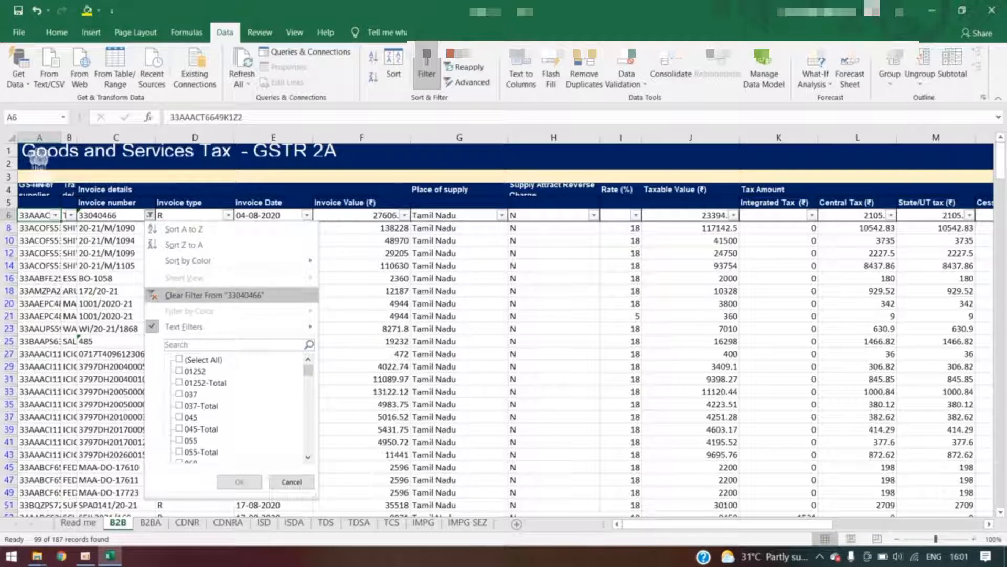
pyautogui.click(214, 295)
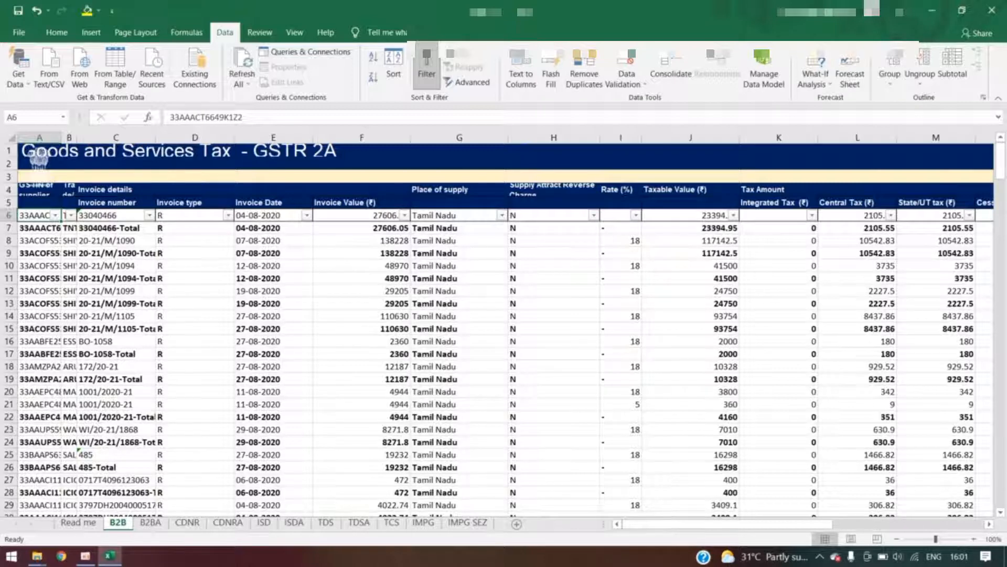
pyautogui.click(149, 216)
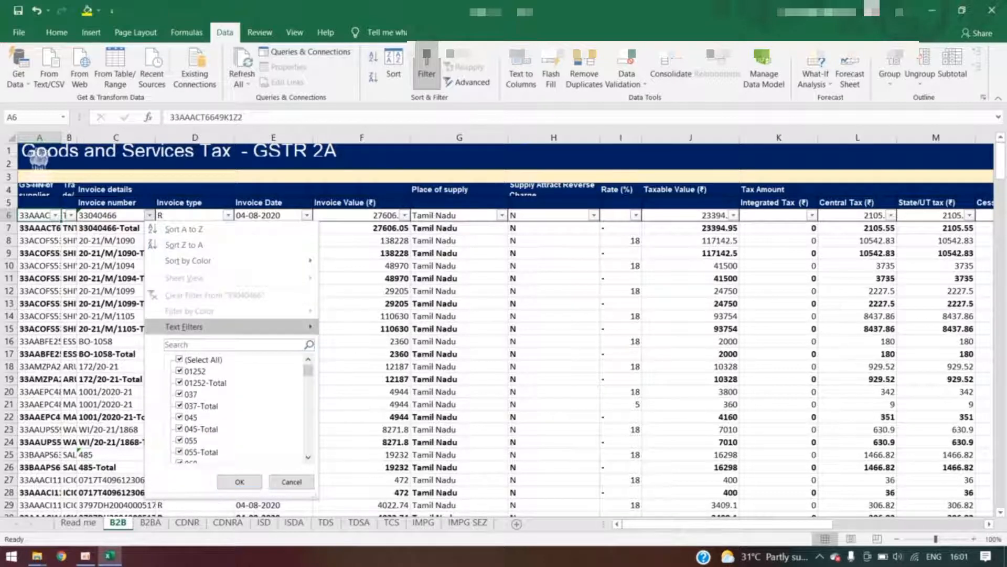
pyautogui.moveTo(183, 326)
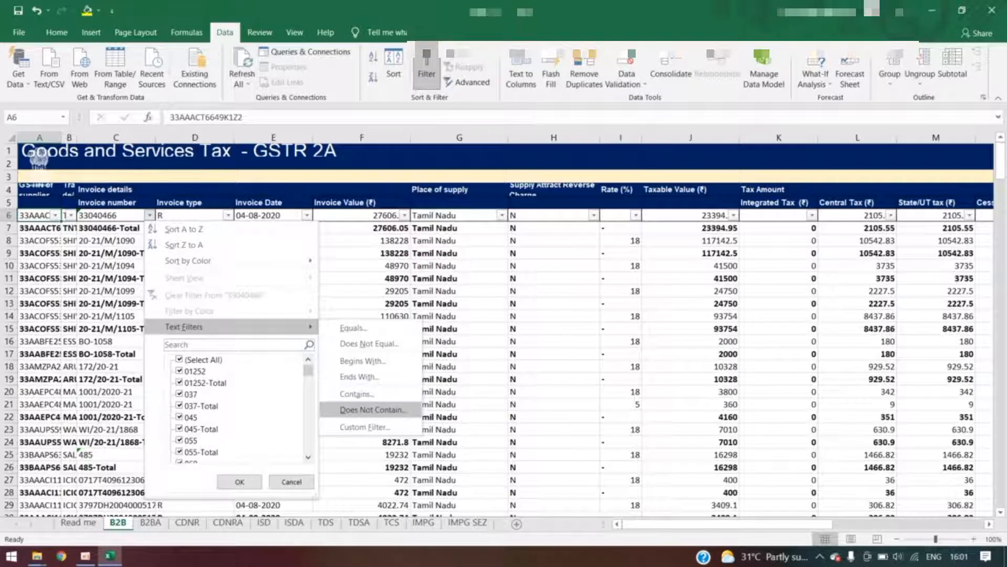
pyautogui.click(373, 410)
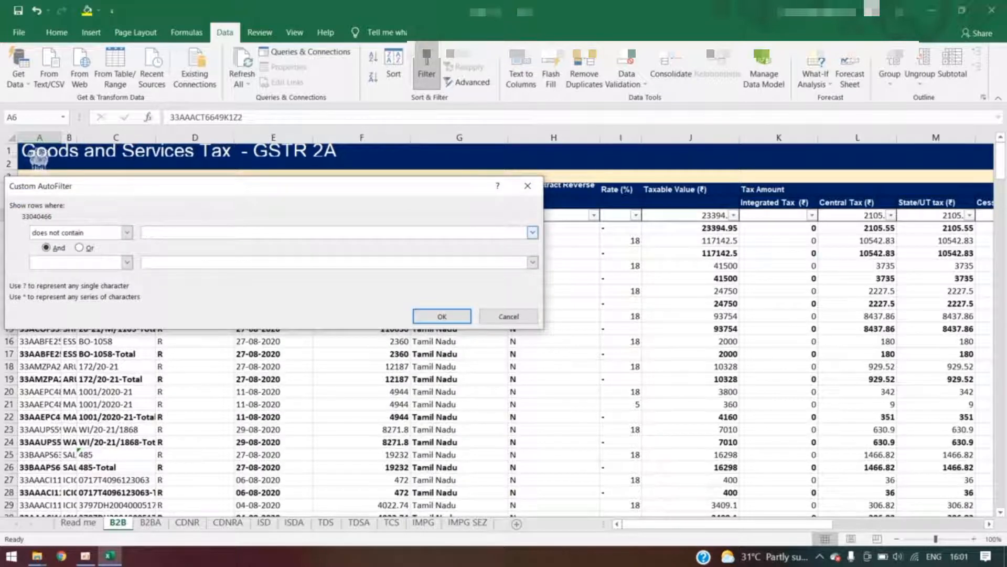
pyautogui.write('total')
pyautogui.click(443, 316)
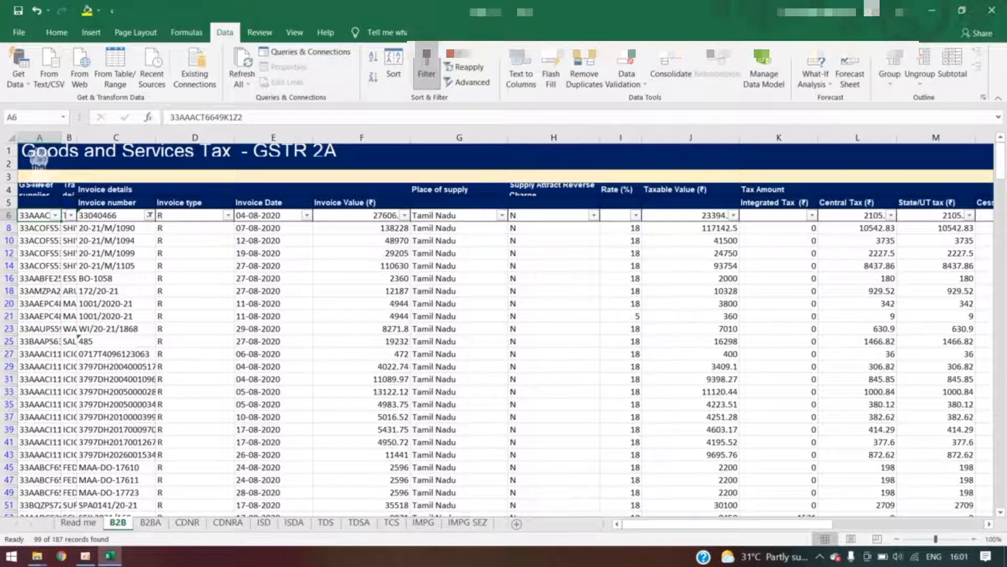
# Step: Clear the invoice number filter and filter the Rate (%) column to show only the "-" entries
pyautogui.click(149, 215)
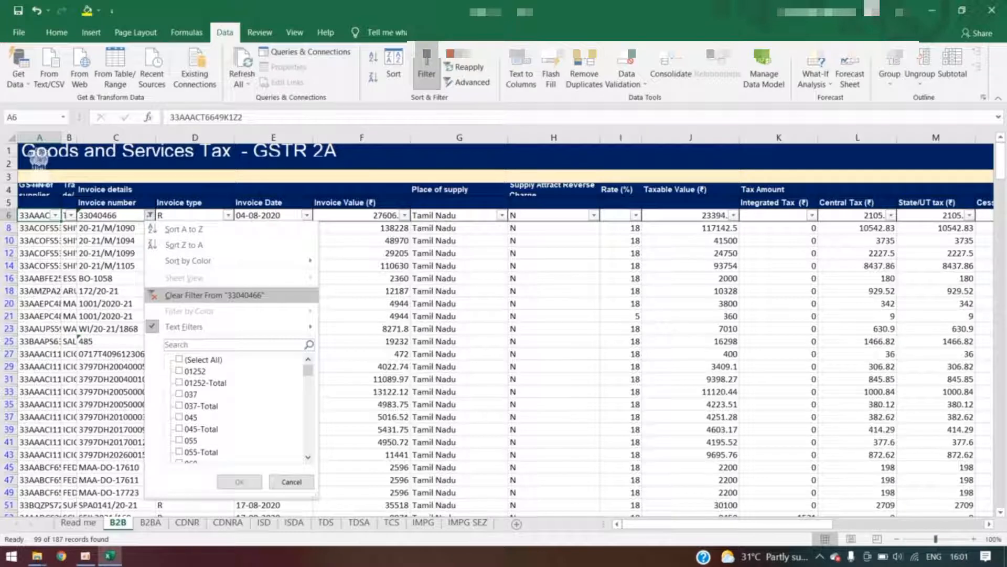
pyautogui.click(214, 295)
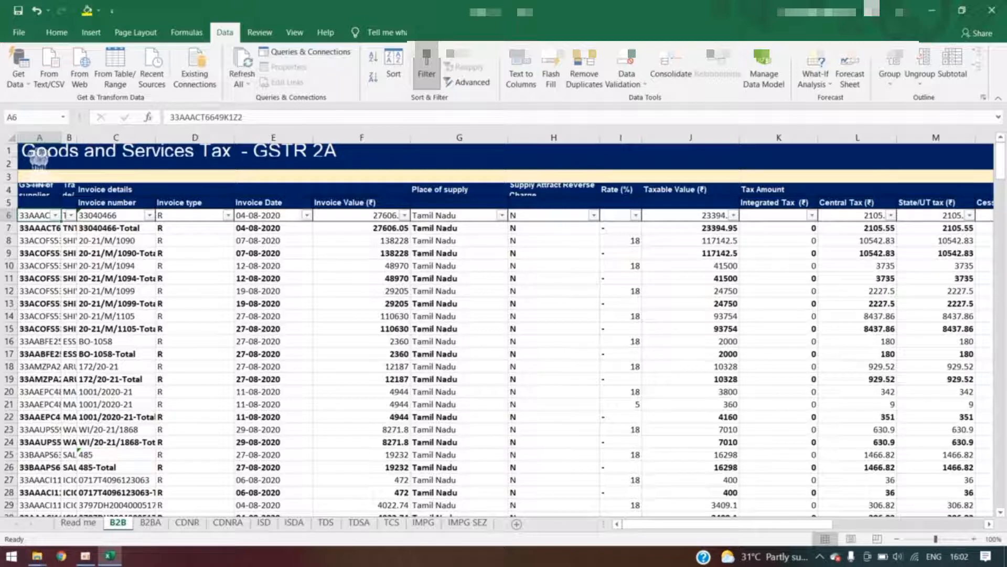
pyautogui.click(636, 216)
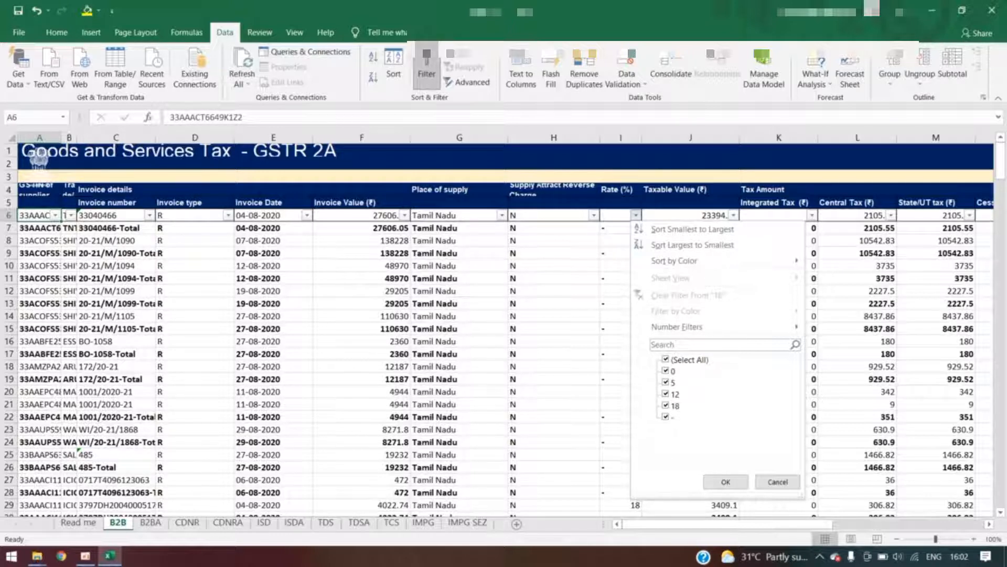
pyautogui.click(689, 359)
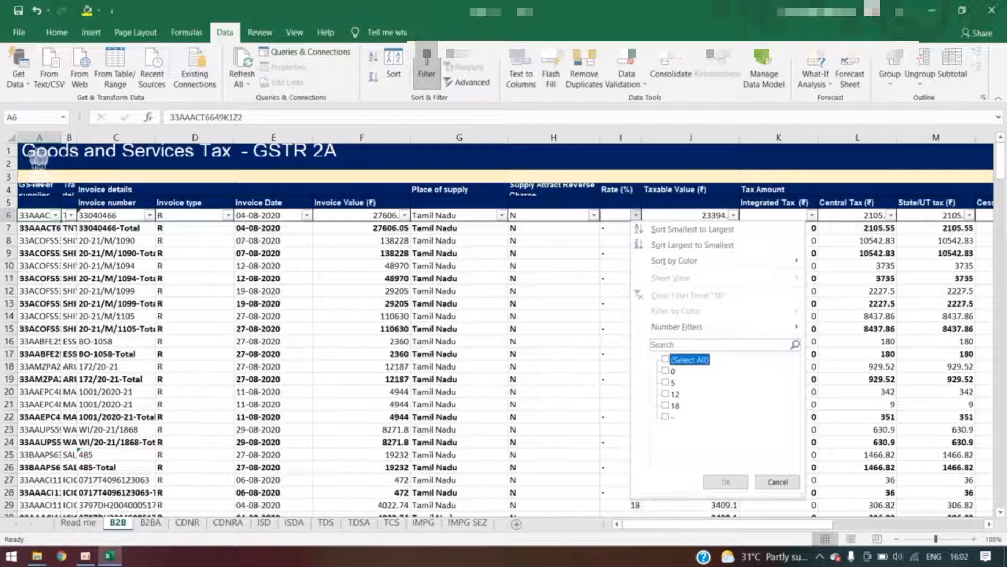
pyautogui.click(666, 417)
pyautogui.click(726, 481)
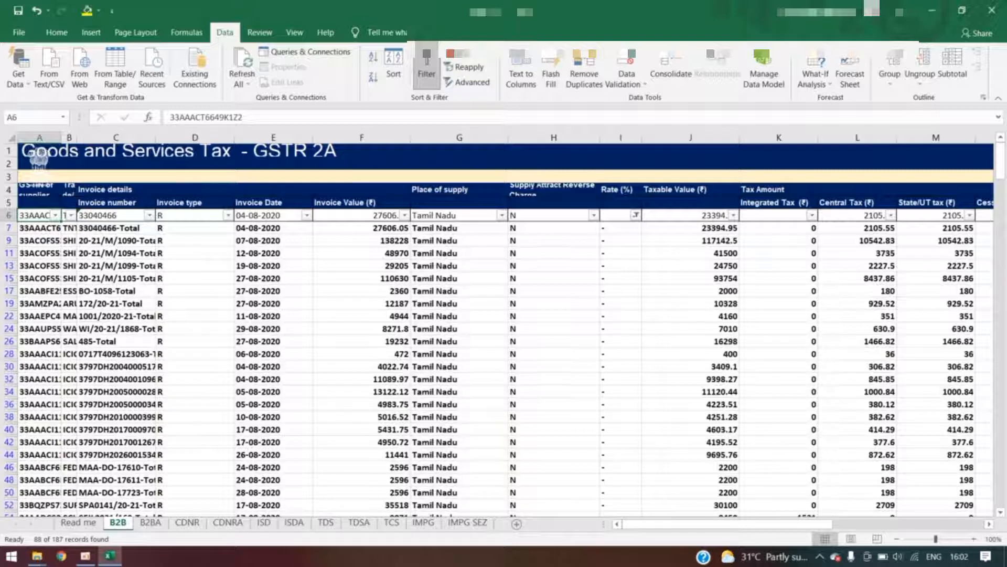
# Step: Delete all the filtered invoice total rows from row 7 down
pyautogui.click(9, 228)
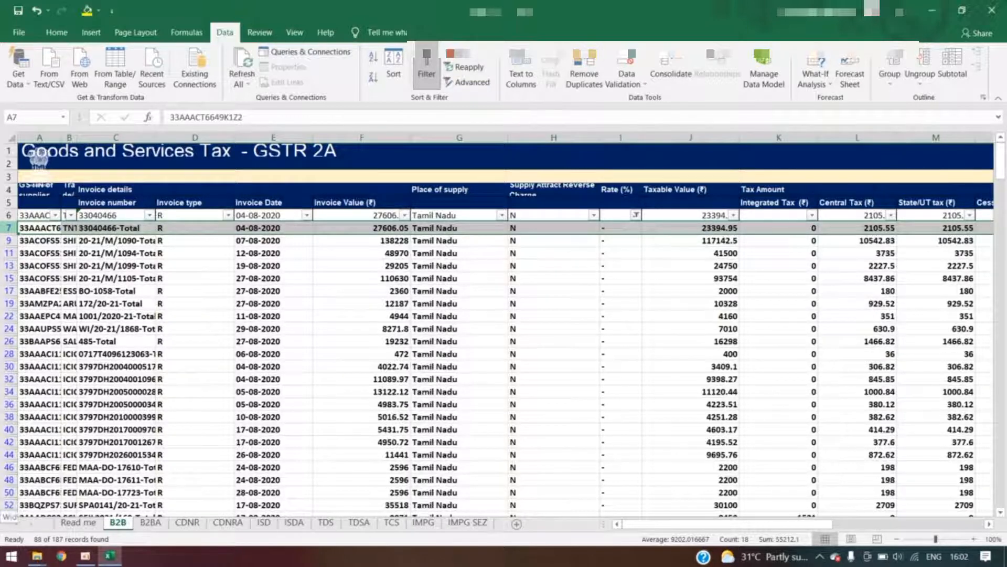
pyautogui.hotkey('ctrl', 'shift', 'Down')
pyautogui.hotkey('ctrl', '-')
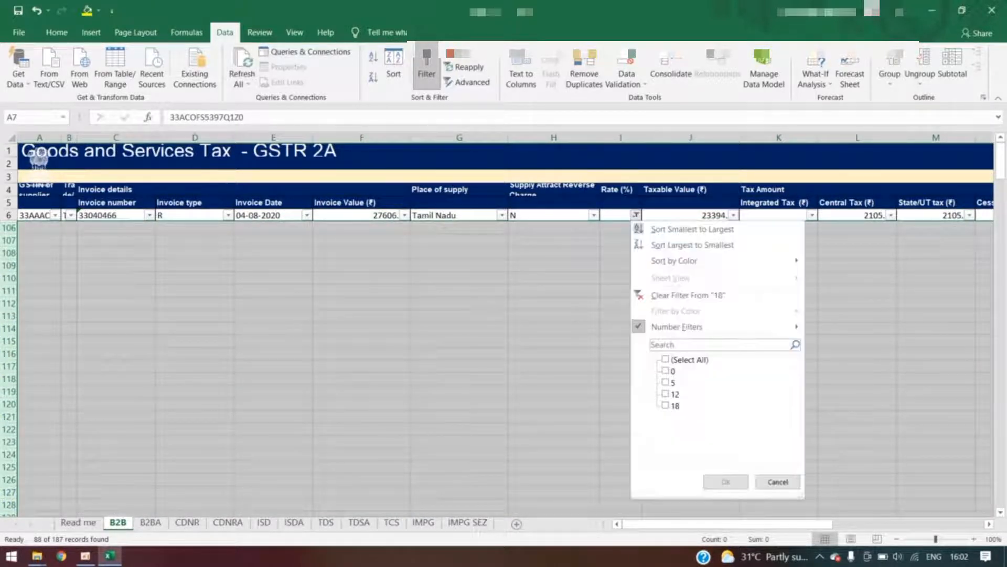
# Step: Show all Rate (%) values again in the filter and deselect the rows
pyautogui.click(636, 215)
pyautogui.click(666, 359)
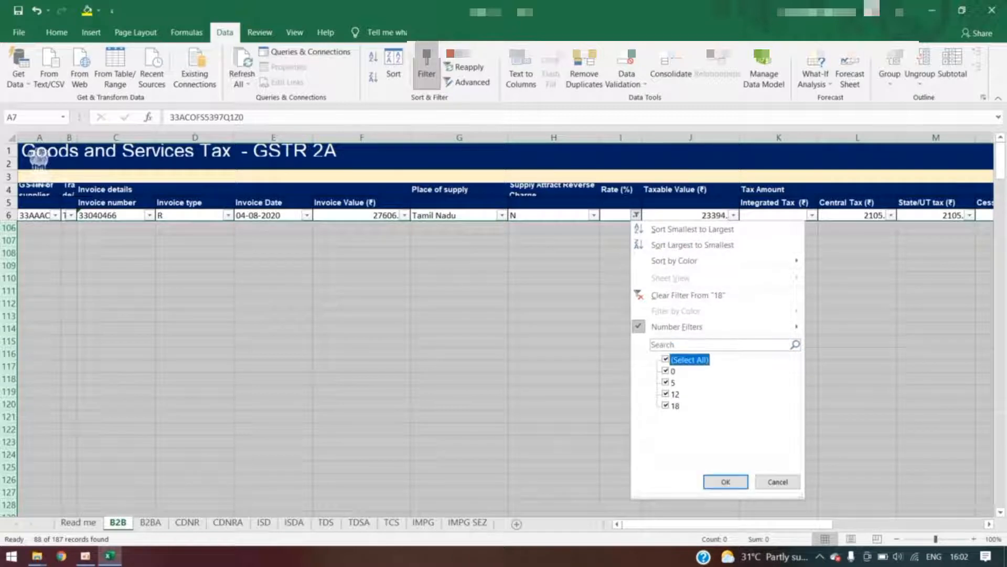
pyautogui.click(726, 481)
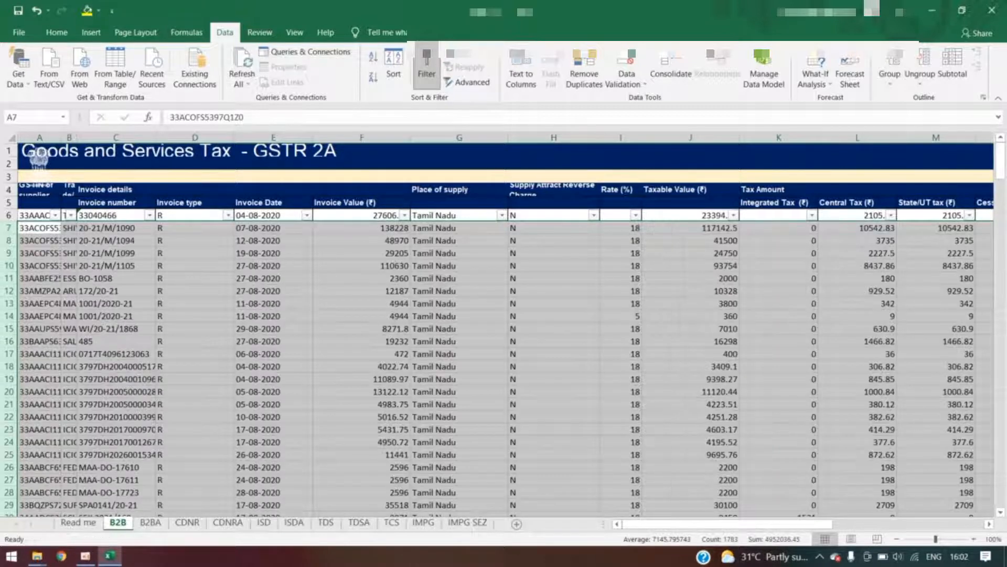
pyautogui.click(40, 353)
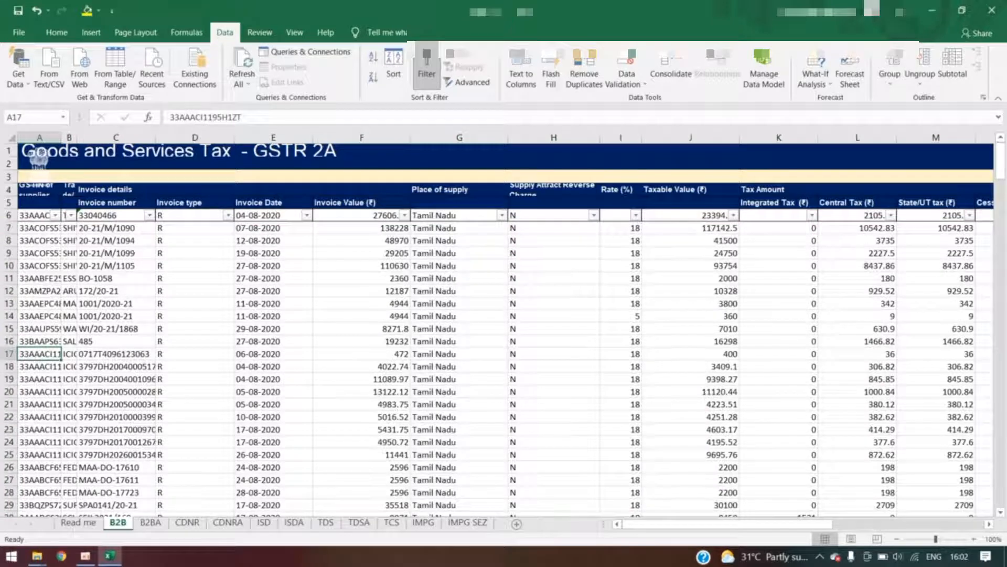